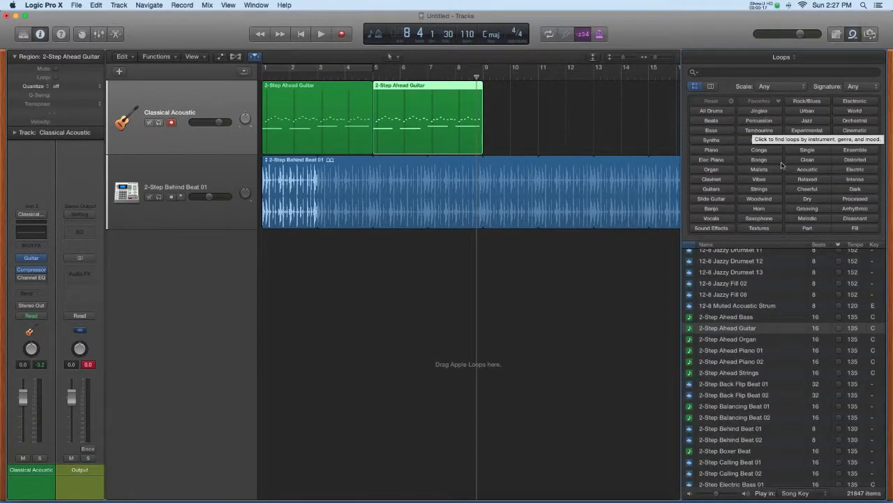
# Filter the Apple Loops to show only Shaker loops, from the beginning of the results
pyautogui.click(631, 311)
pyautogui.click(765, 141)
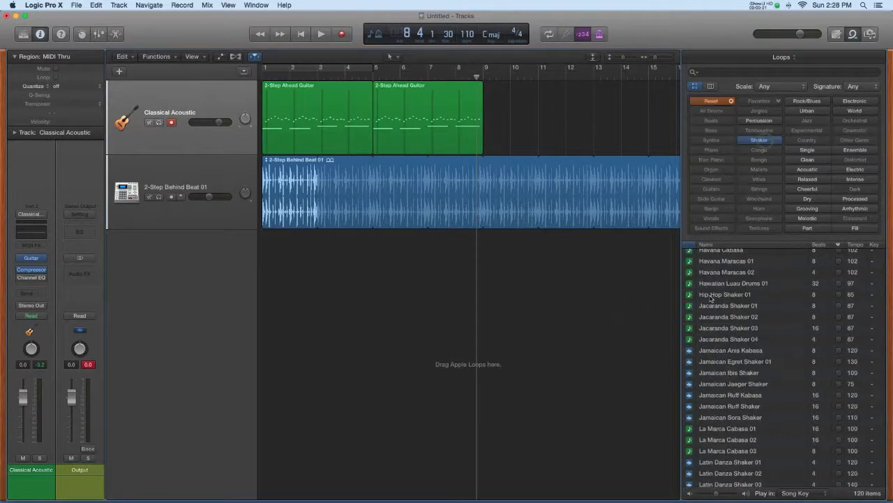
pyautogui.scroll(15, 696, 292)
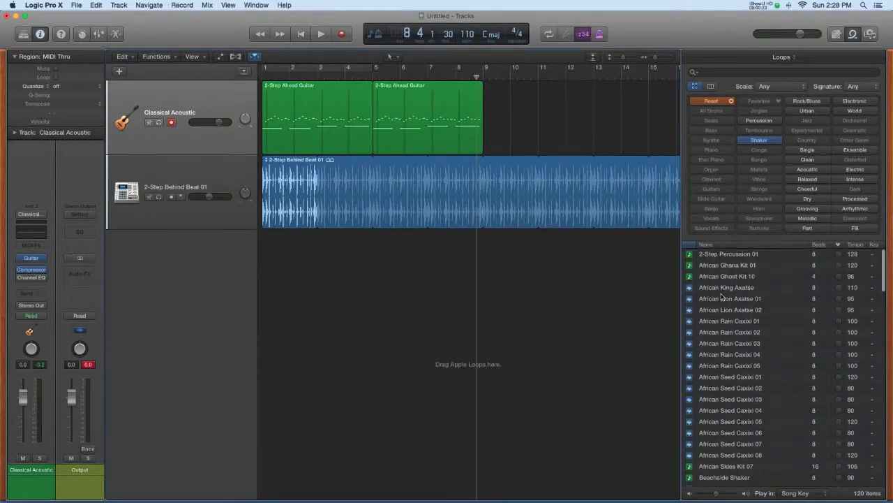
# Audition the 2-Step Percussion 01 loop and add it at bar 1 on a new track below the drum beat
pyautogui.click(729, 256)
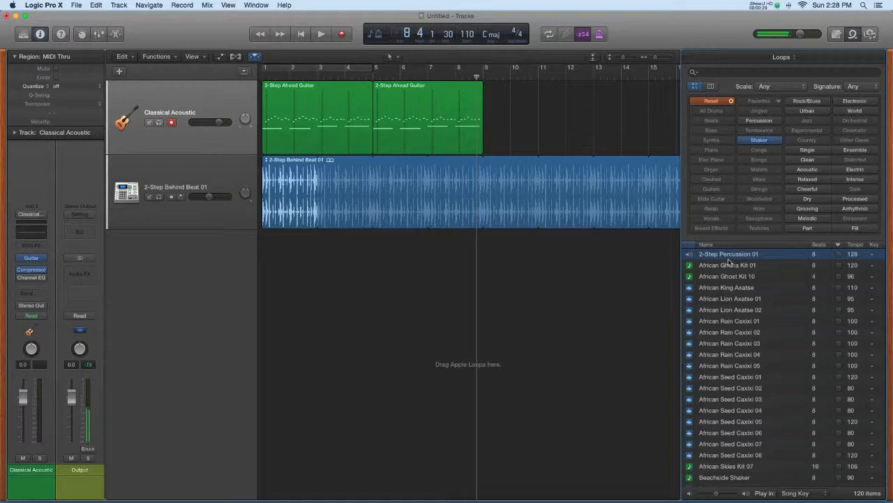
pyautogui.click(728, 263)
pyautogui.click(729, 256)
pyautogui.moveTo(728, 256); pyautogui.dragTo(273, 253)
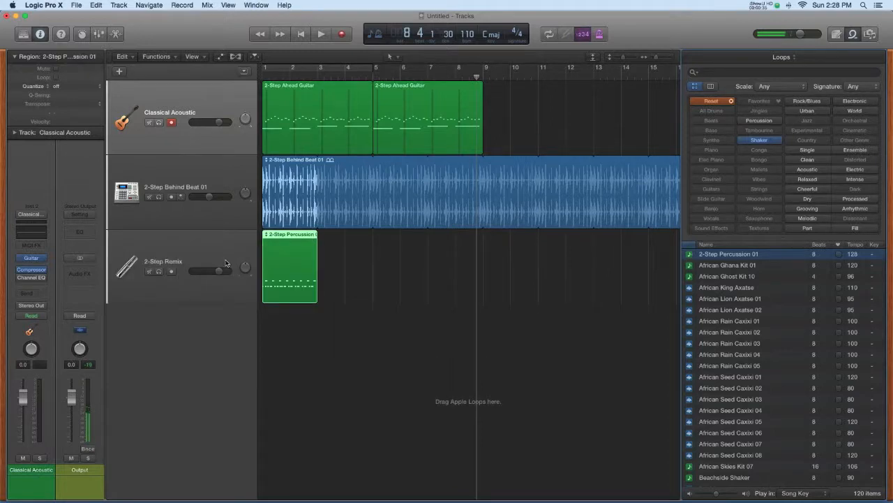
# Rename the new percussion track as Shaker
pyautogui.click(192, 248)
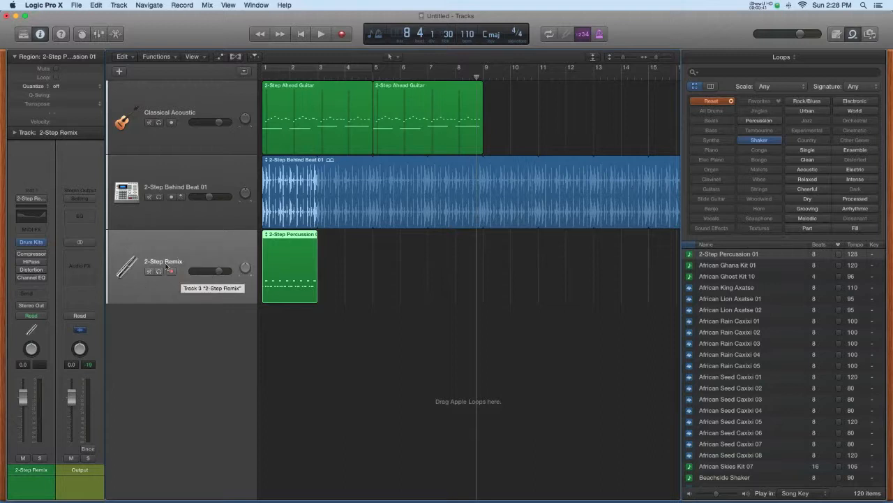
pyautogui.moveTo(162, 265); pyautogui.dragTo(163, 265)
pyautogui.doubleClick(163, 263)
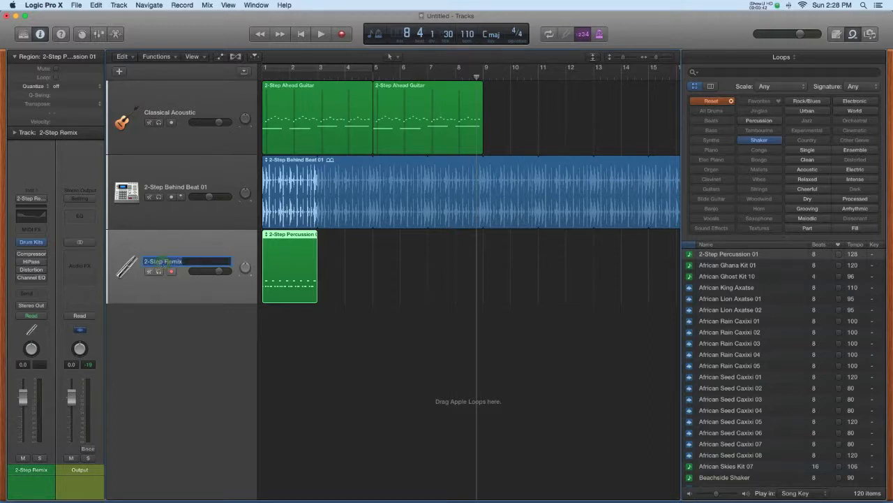
pyautogui.click(196, 244)
pyautogui.doubleClick(163, 263)
pyautogui.write('Shaker')
pyautogui.press('Return')
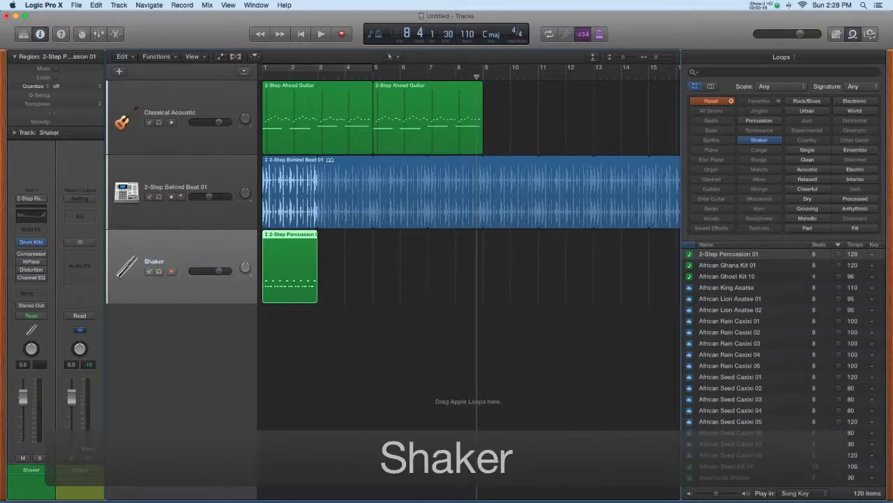
# Rename the 2-Step Behind Beat 01 track as Drums
pyautogui.hscroll(5, 267, 255)
pyautogui.hscroll(-5, 289, 250)
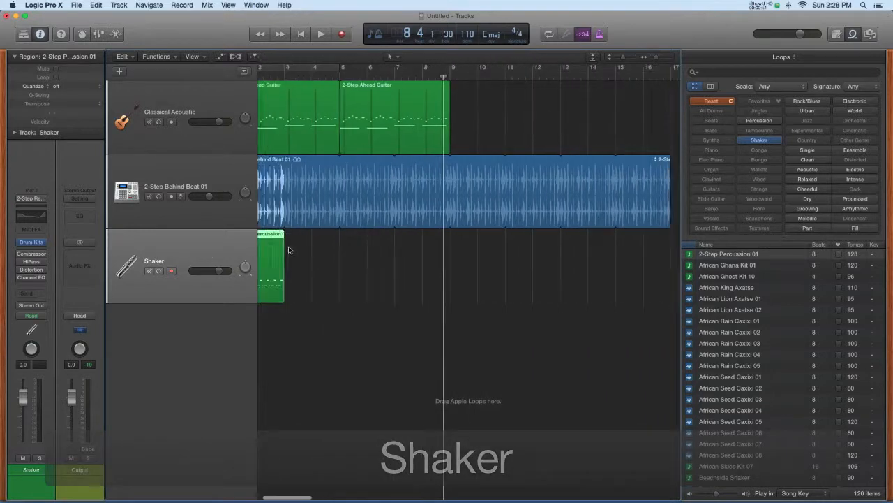
pyautogui.doubleClick(189, 187)
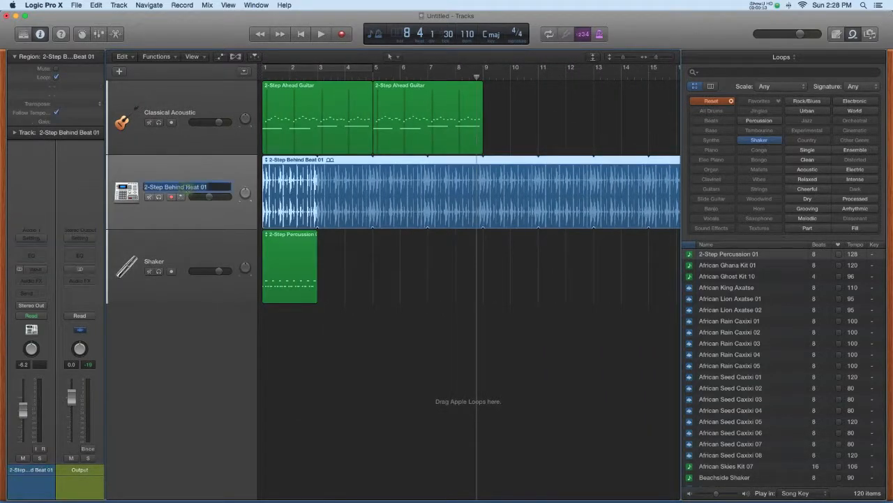
pyautogui.write('Drums')
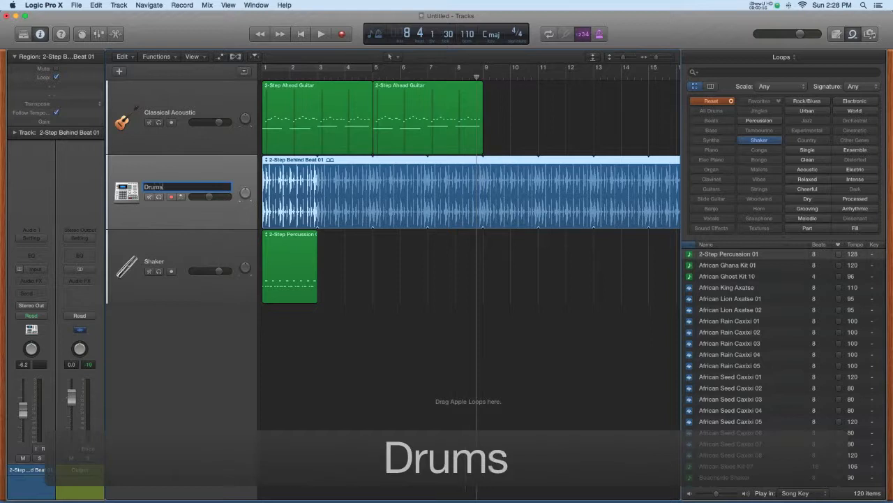
pyautogui.press('Return')
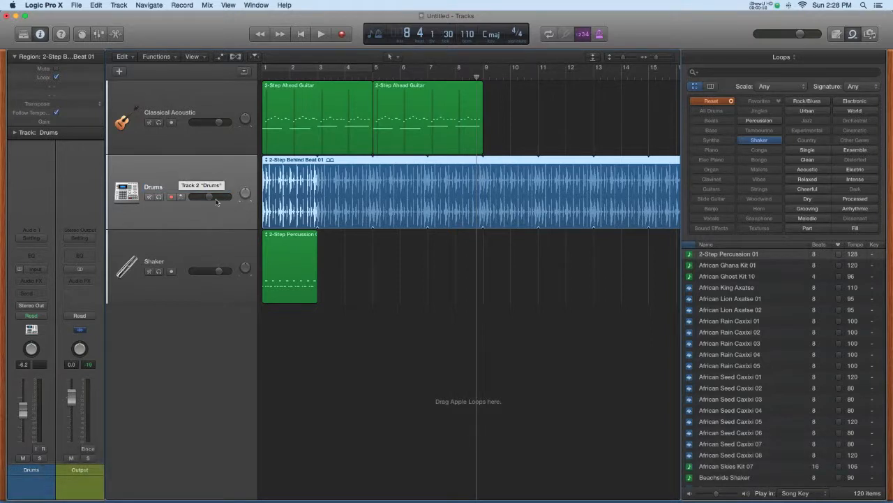
# Loop the 2-Step Percussion 01 region out to bar 17, matching the drum region, and close the loop browser
pyautogui.click(289, 238)
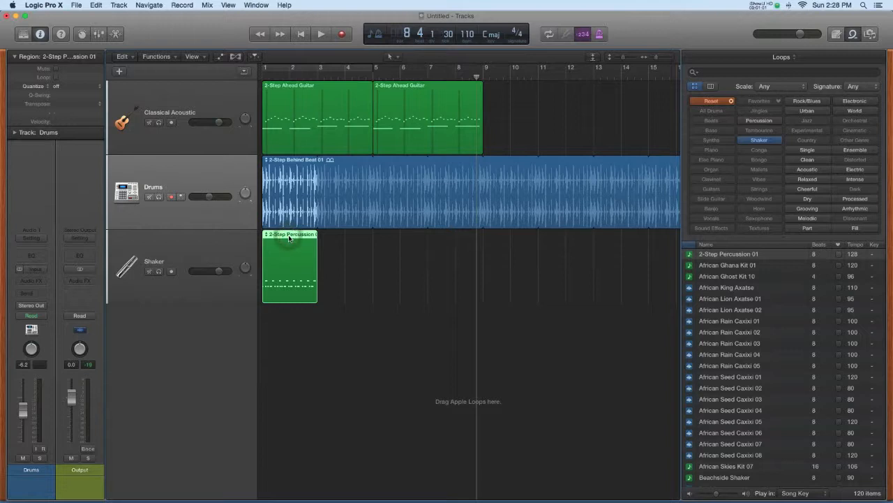
pyautogui.moveTo(319, 234); pyautogui.dragTo(591, 247)
pyautogui.click(853, 34)
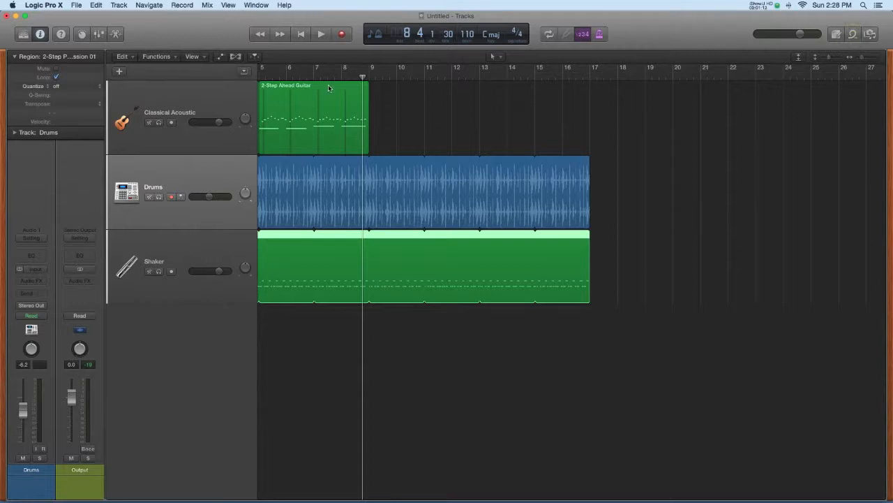
# Duplicate the 2-Step Ahead Guitar region on the Classical Acoustic track so that copies fill bars 9 to 17
pyautogui.moveTo(328, 88); pyautogui.dragTo(541, 92)
pyautogui.press('super+Left')
pyautogui.press('super+Left')
pyautogui.press('super+Left')
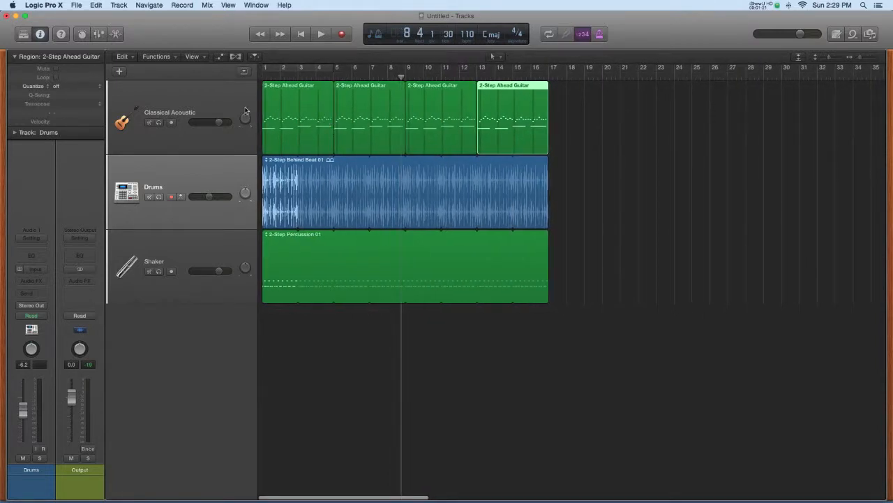
# Select the Classical Acoustic, Drums and Shaker tracks in turn to compare their channel strips
pyautogui.click(212, 105)
pyautogui.click(224, 180)
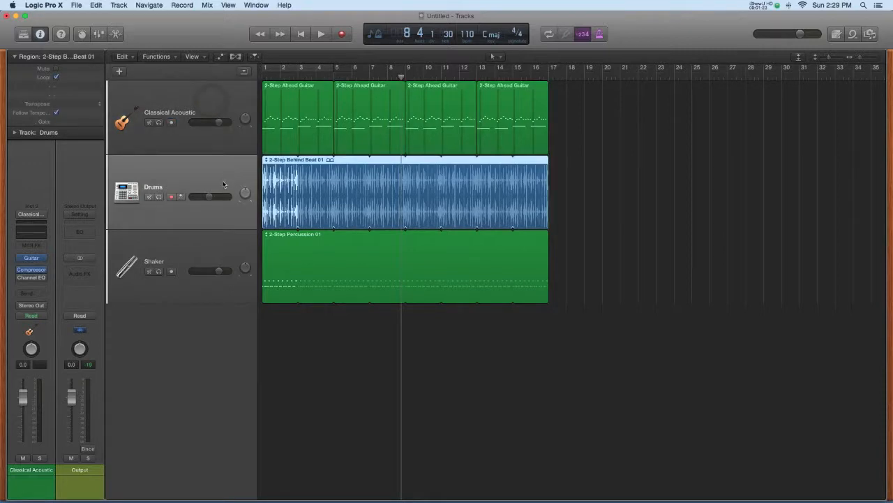
pyautogui.click(219, 239)
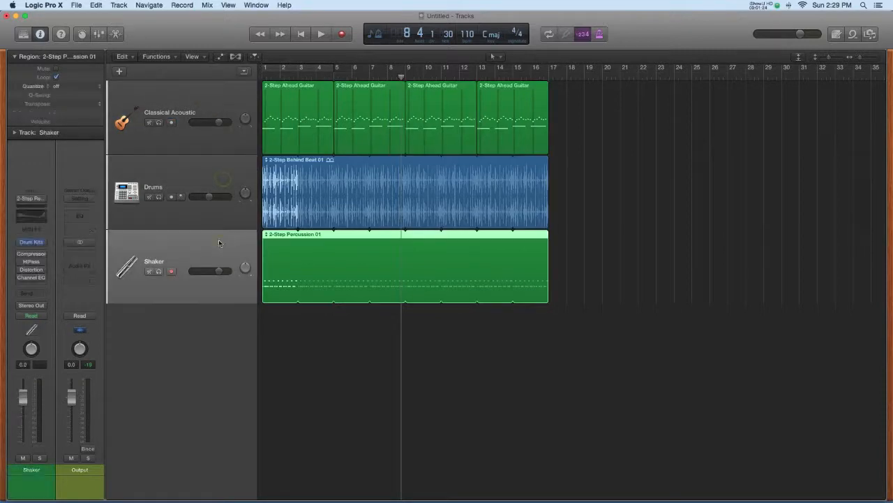
pyautogui.click(192, 101)
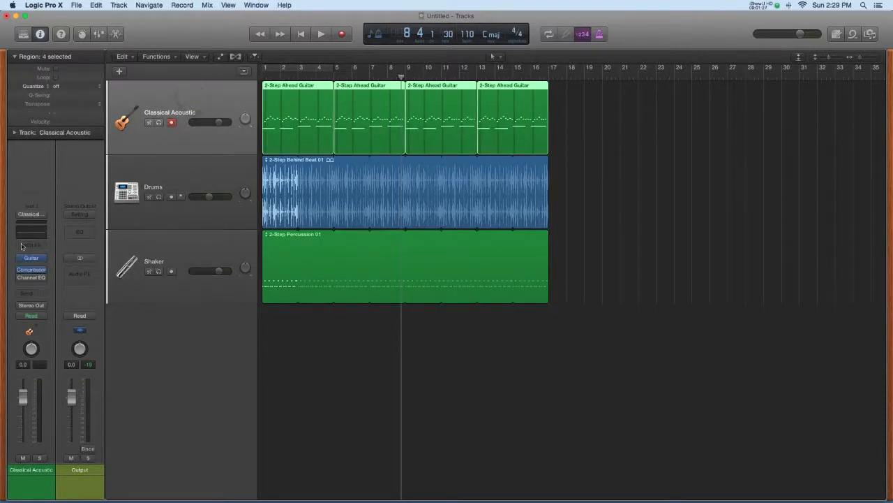
pyautogui.click(212, 163)
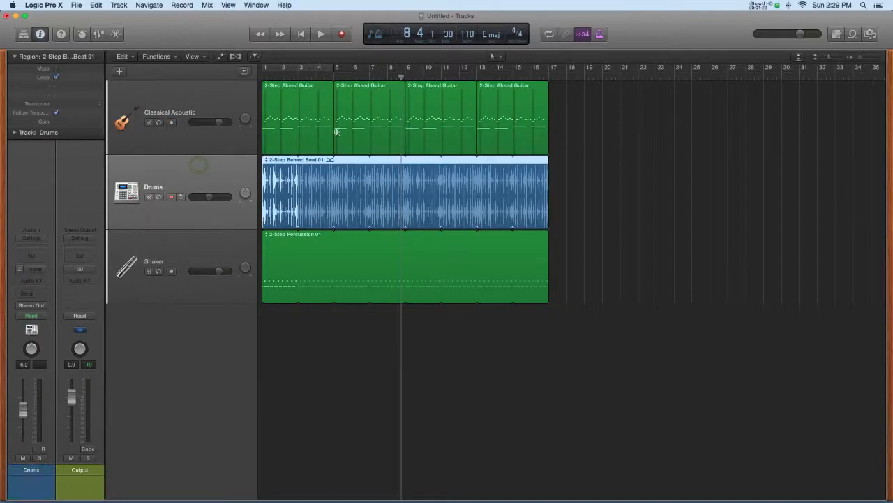
# Lower the Shaker track's volume to -2.1 dB on its channel strip
pyautogui.click(175, 242)
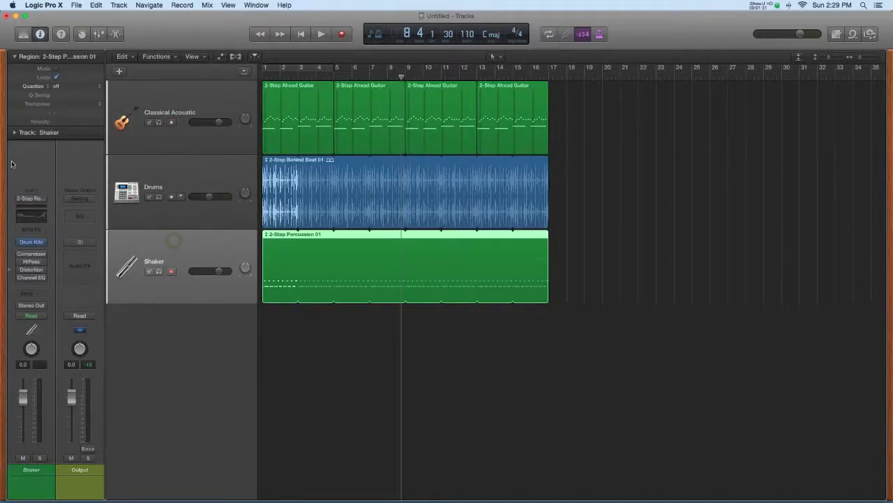
pyautogui.moveTo(23, 398)
pyautogui.mouseDown()
pyautogui.moveTo(23, 438)
pyautogui.moveTo(23, 401)
pyautogui.mouseUp()
# Play the project from the start, soloing and unsoloing the Shaker track and the Drums track in turn
pyautogui.press('Return')
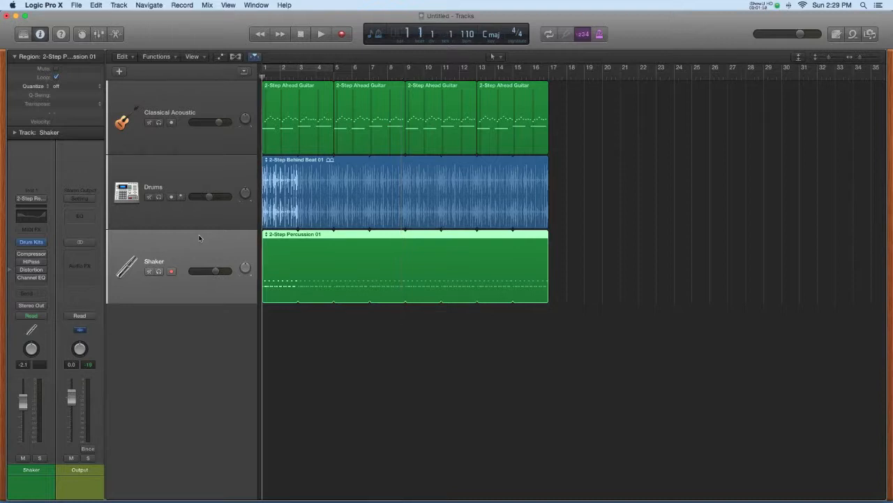
pyautogui.press('space')
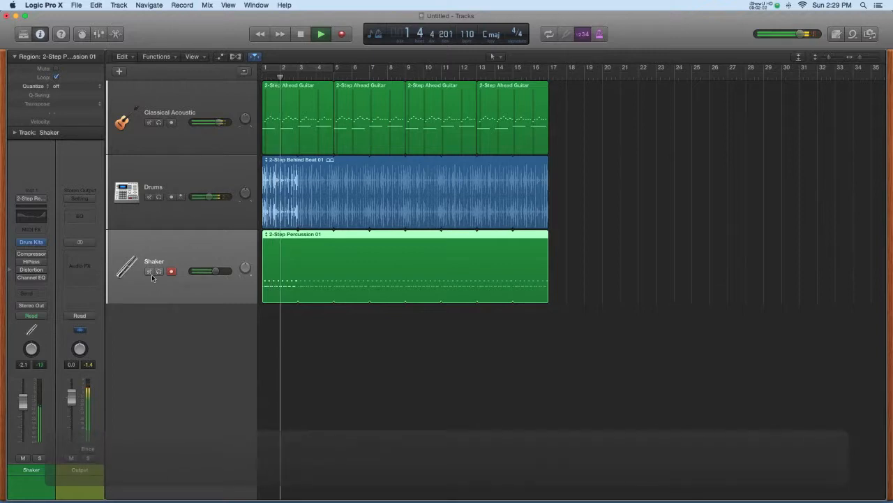
pyautogui.click(159, 271)
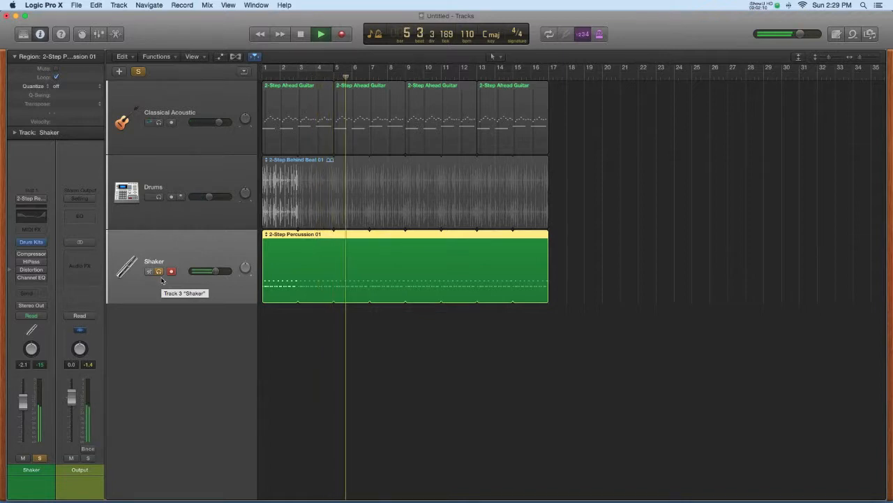
pyautogui.click(159, 271)
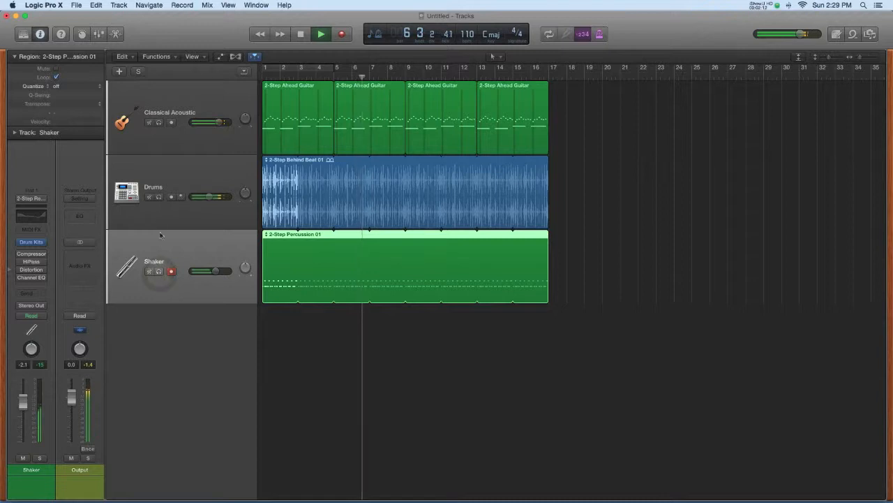
pyautogui.click(160, 197)
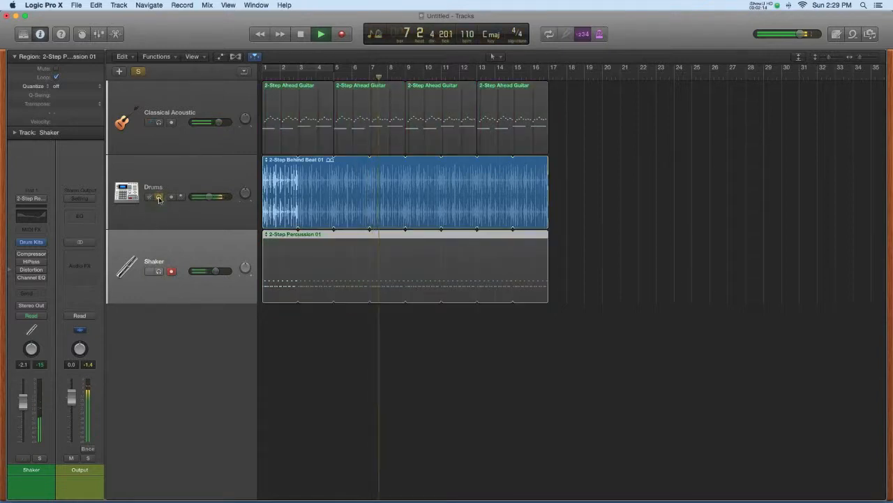
pyautogui.click(159, 198)
pyautogui.press('space')
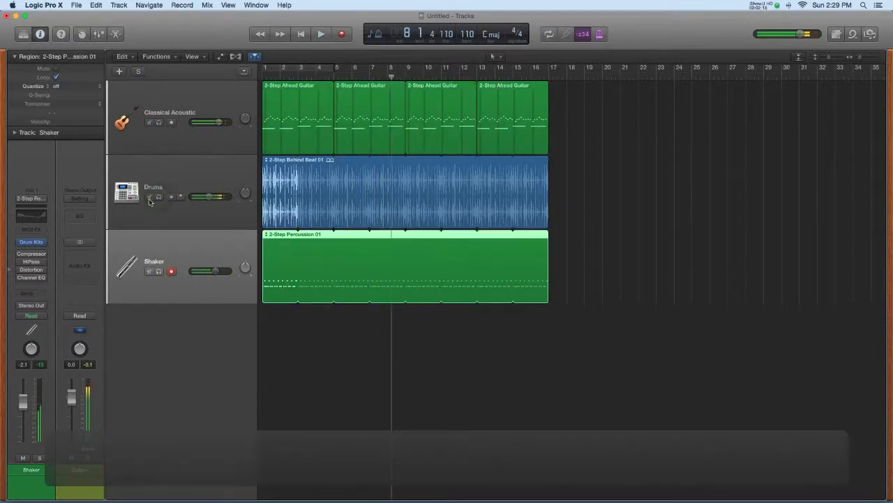
# Listen to the playback with the Drums and Classical Acoustic tracks muted, unmute both, and stop playback
pyautogui.click(149, 198)
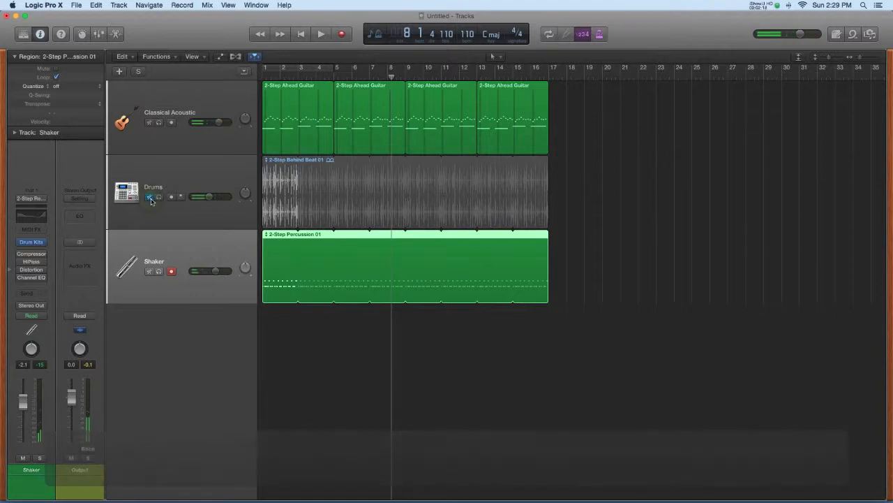
pyautogui.press('space')
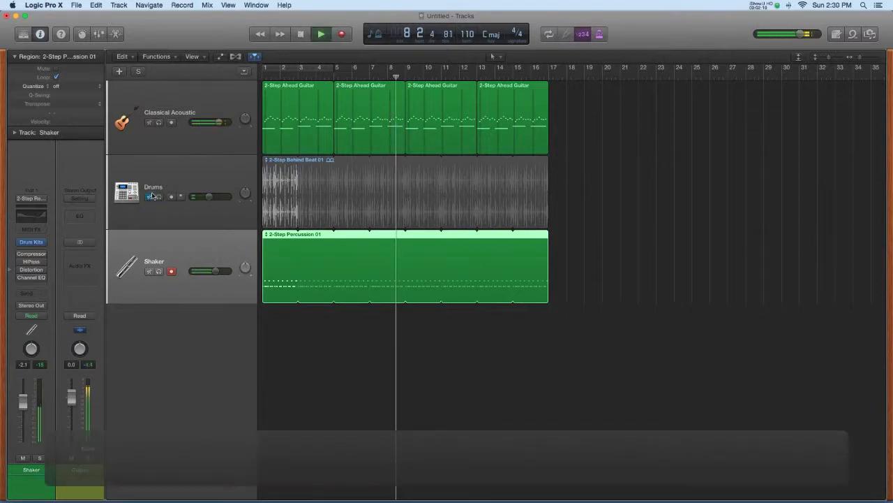
pyautogui.click(149, 123)
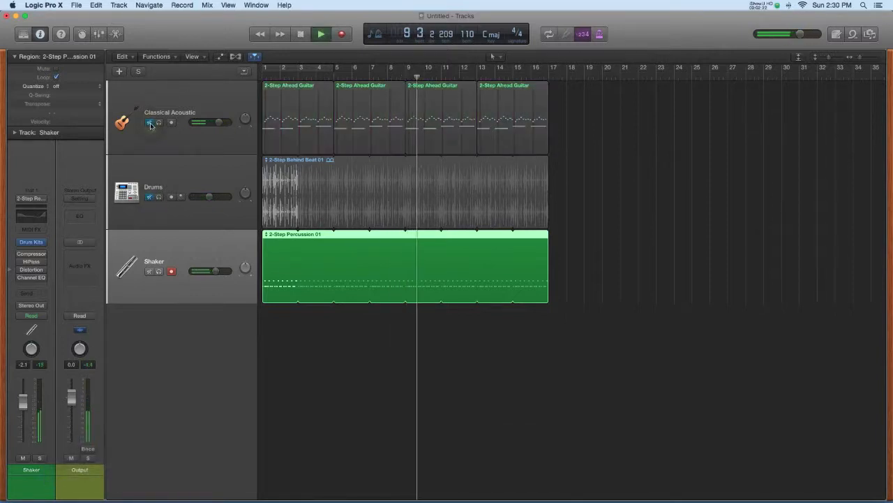
pyautogui.click(150, 123)
pyautogui.click(150, 198)
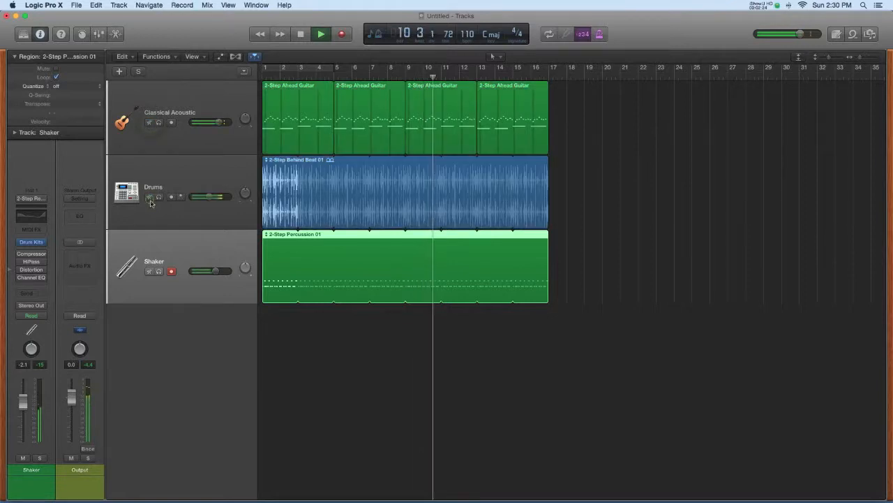
pyautogui.click(165, 210)
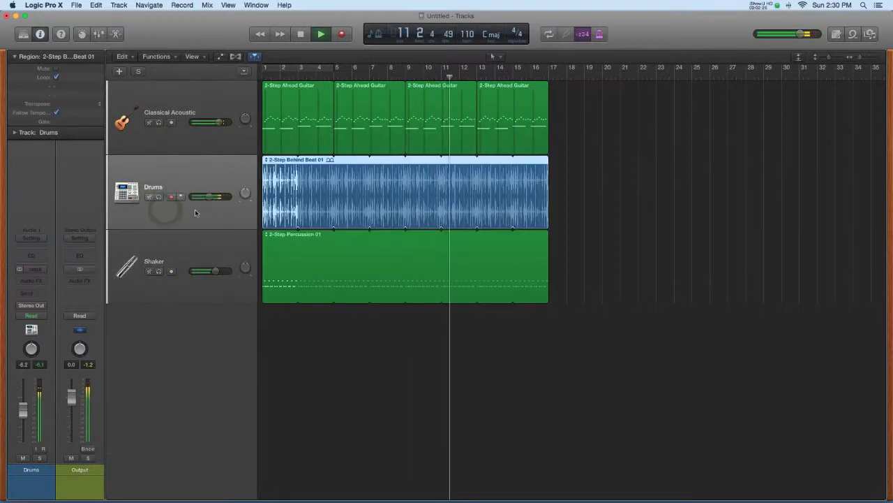
pyautogui.press('space')
# Solo the Shaker track, play it from the start, and set its volume to -0.8 dB while listening
pyautogui.click(170, 243)
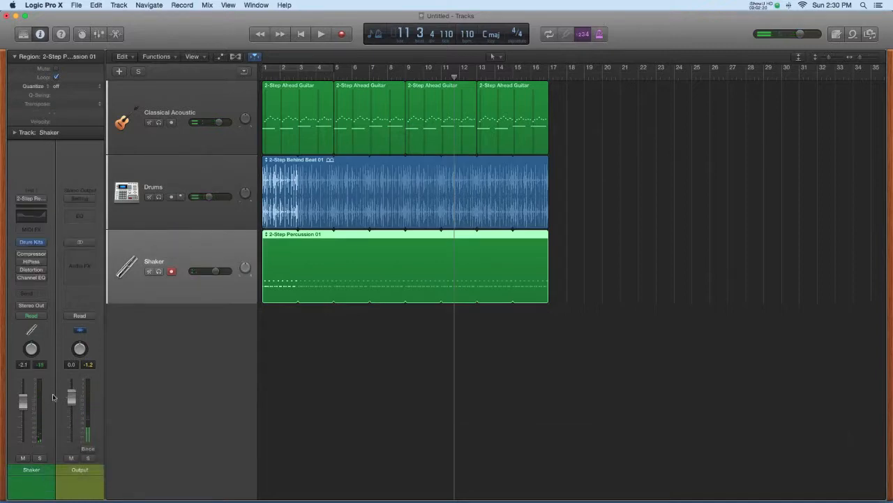
pyautogui.click(158, 272)
pyautogui.press('Return')
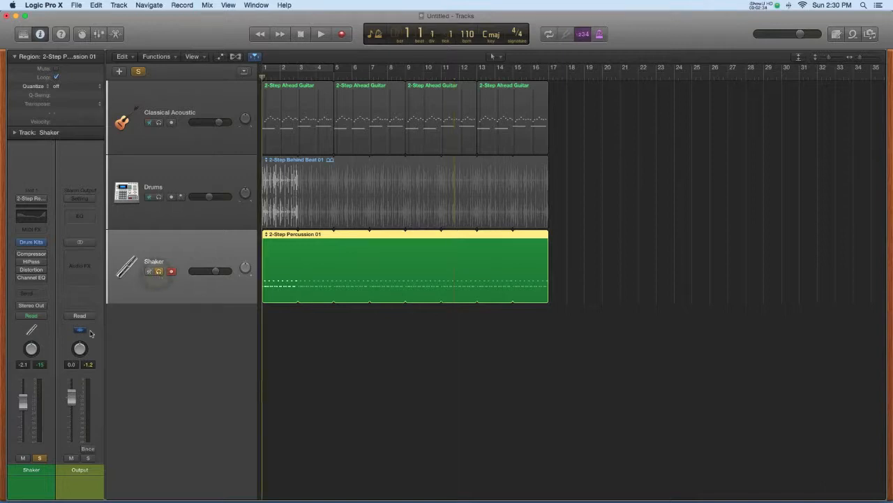
pyautogui.press('space')
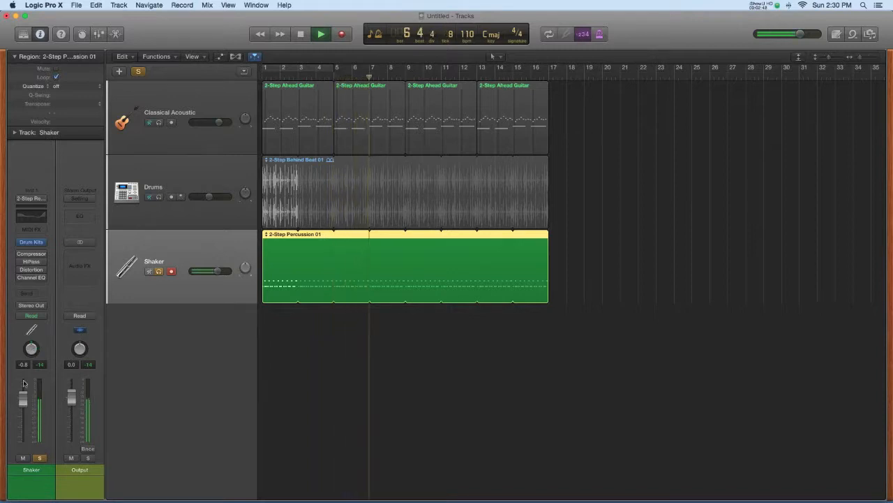
pyautogui.press('space')
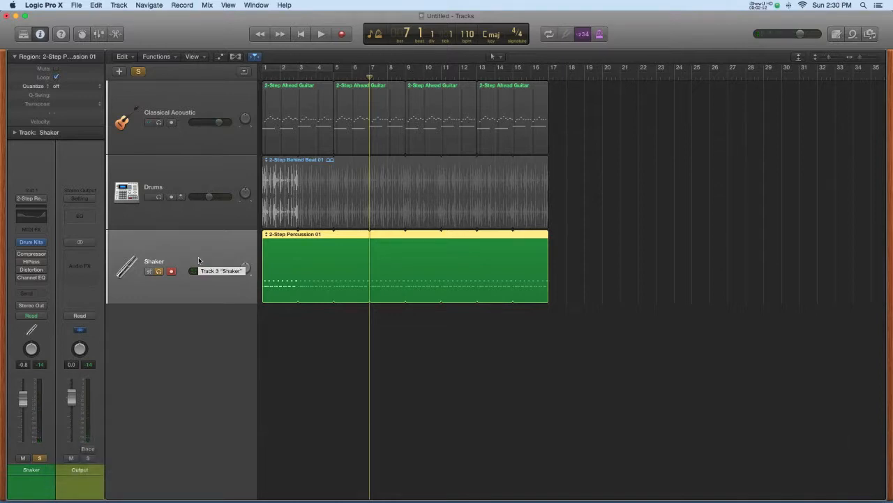
pyautogui.press('super+Tab')
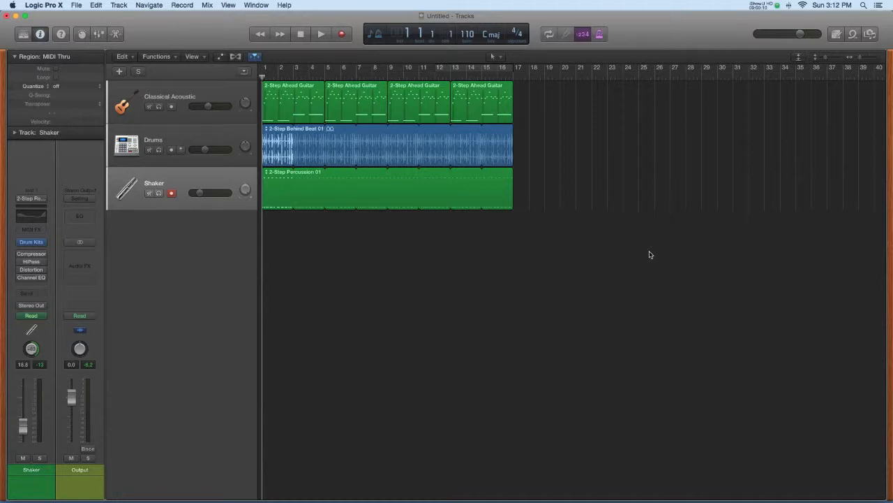
# Open the Mixer below the tracks area and adjust its height so all three tracks remain visible above it
pyautogui.press('x')
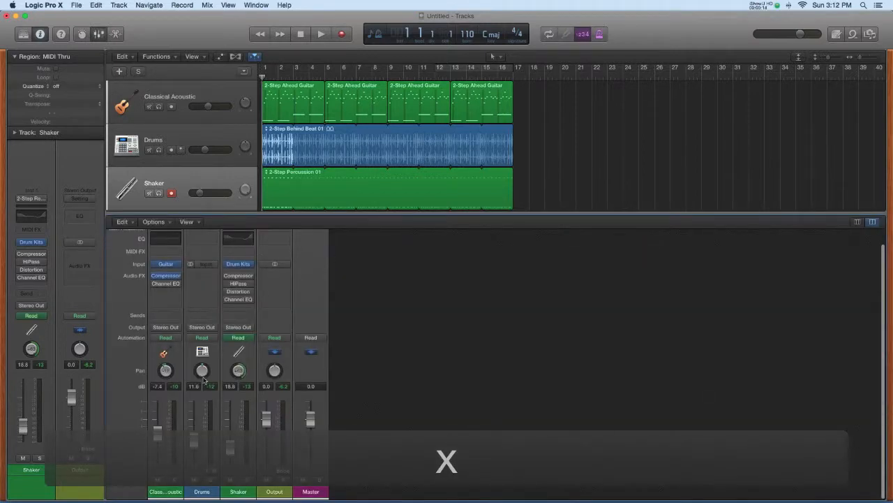
pyautogui.moveTo(407, 212); pyautogui.dragTo(461, 214)
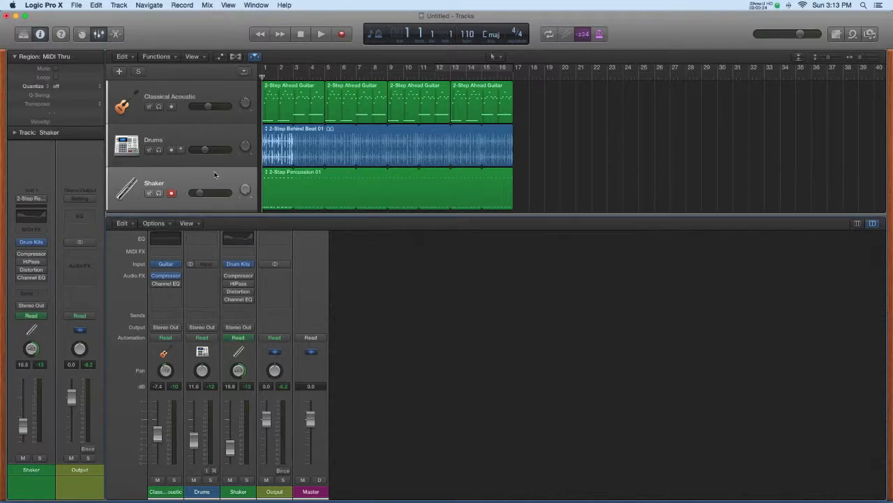
# Select the Classical Acoustic, Drums and Shaker tracks in turn to see which Mixer channel strip belongs to each
pyautogui.click(193, 93)
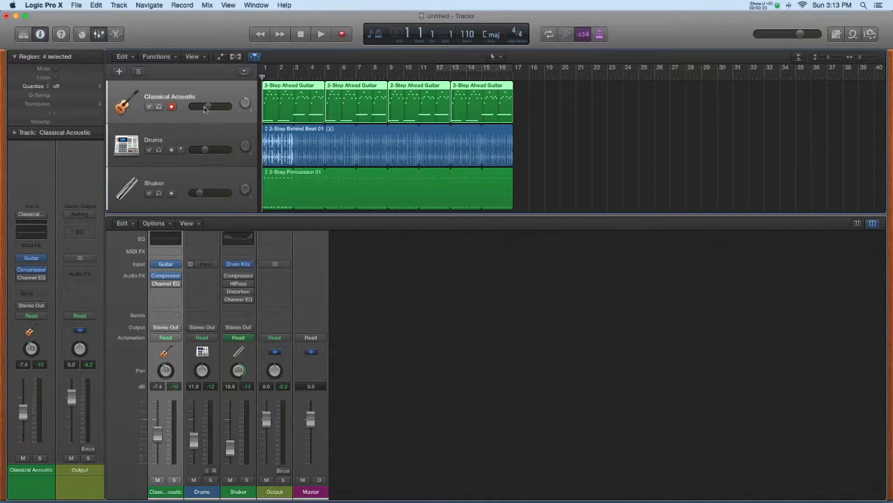
pyautogui.click(190, 132)
pyautogui.click(189, 174)
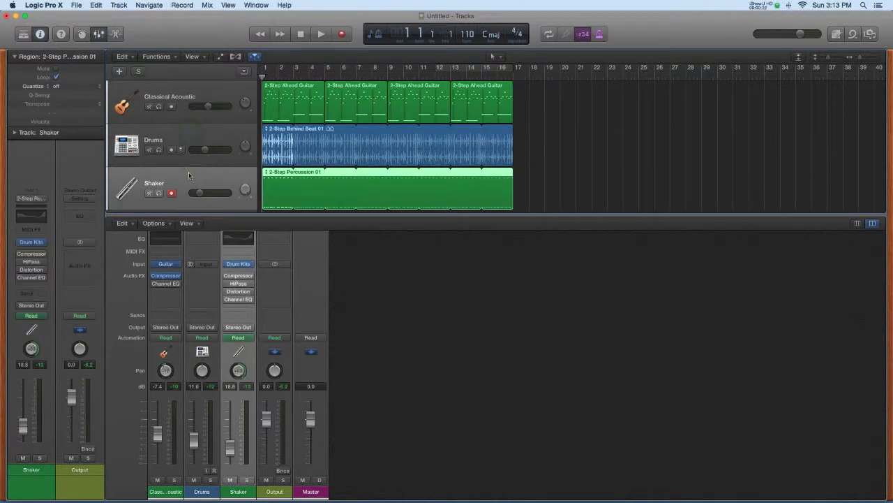
pyautogui.click(192, 140)
pyautogui.click(186, 91)
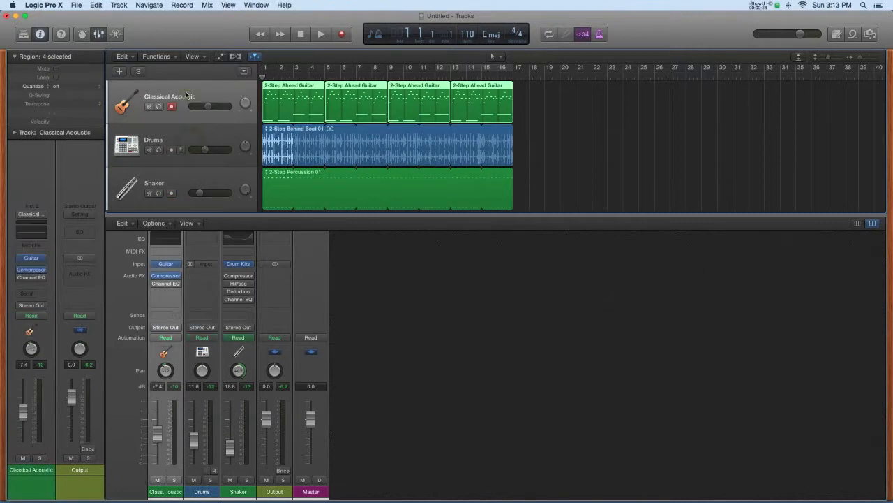
pyautogui.click(187, 135)
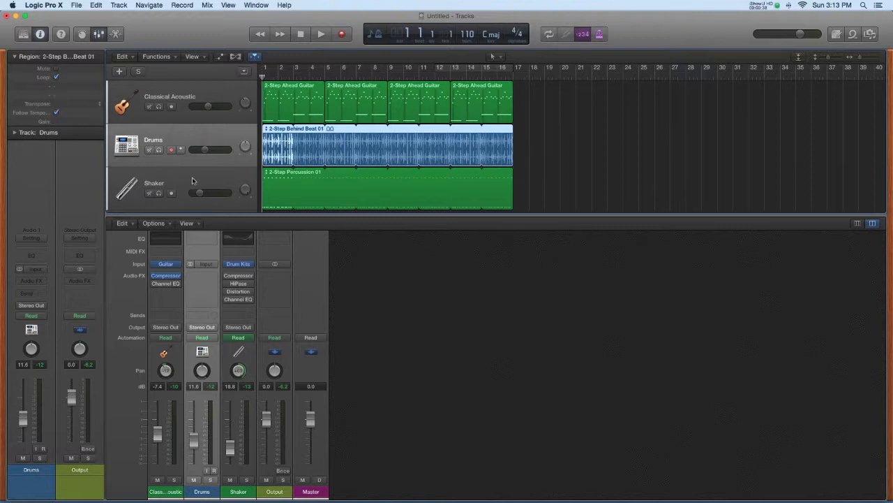
# Raise the volumes in the Mixer to -4.3 dB for Classical Acoustic and -9.0 dB for Drums
pyautogui.click(254, 475)
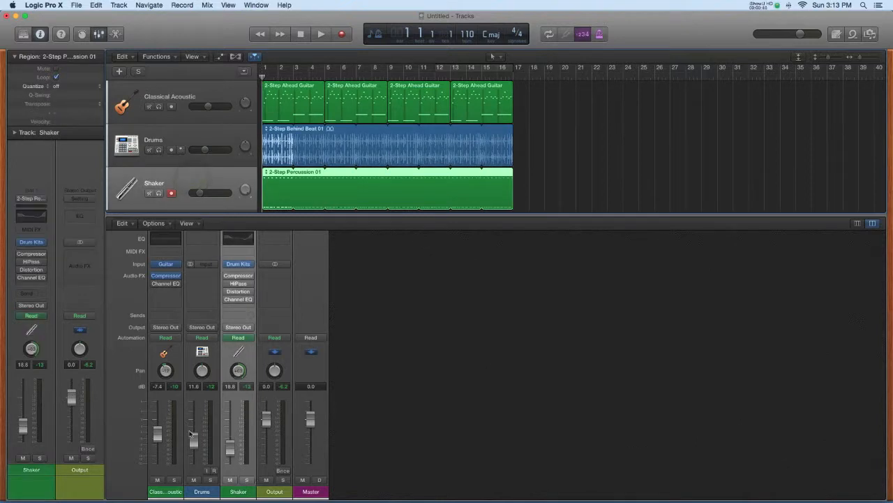
pyautogui.moveTo(235, 448); pyautogui.dragTo(159, 426)
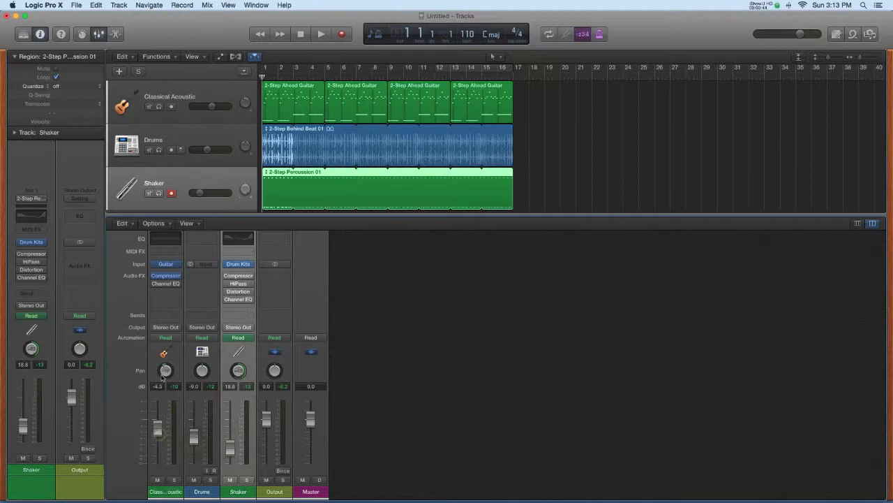